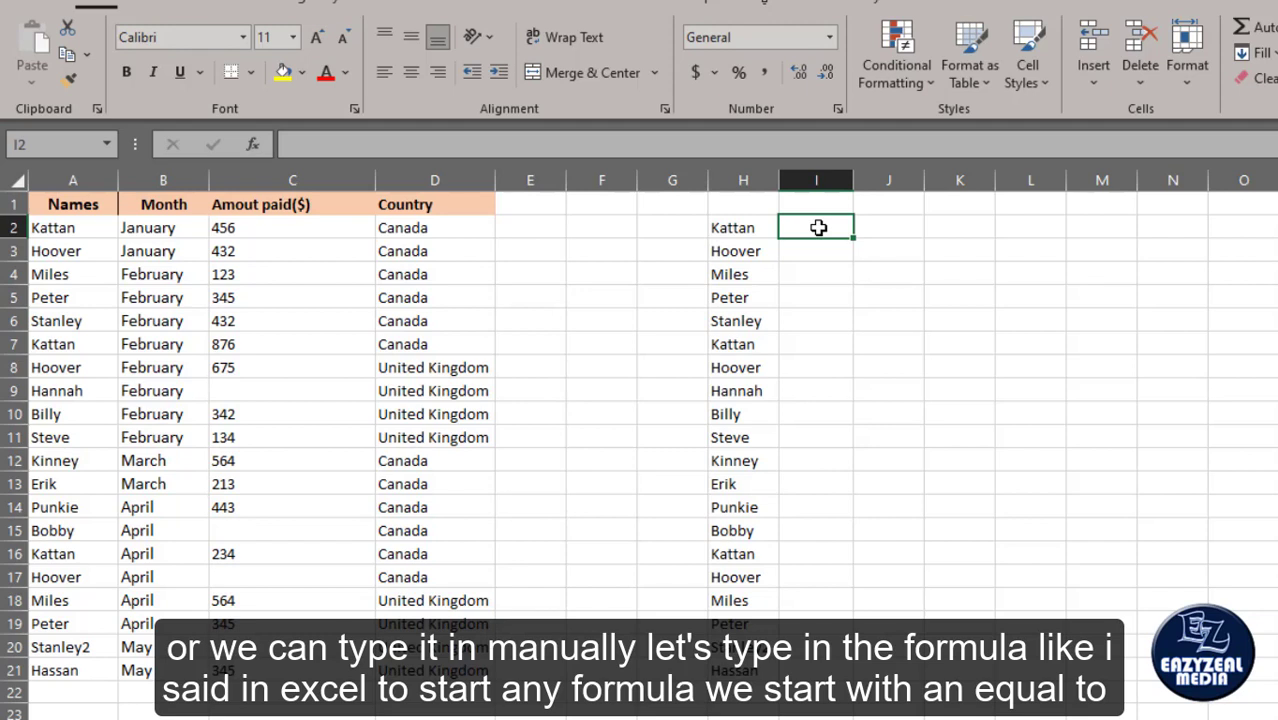
Start a VLOOKUP formula in cell I2 with H2 as the lookup value.
{"action": "type", "text": "="}
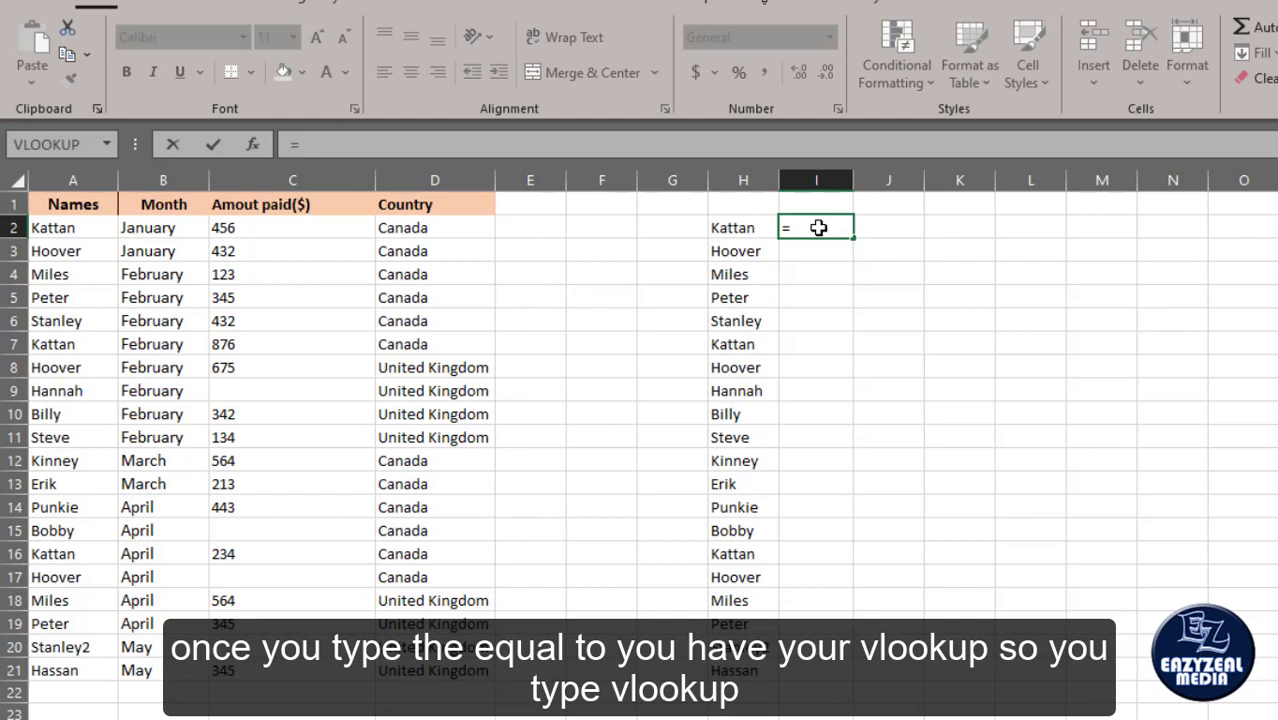
{"action": "type", "text": "v"}
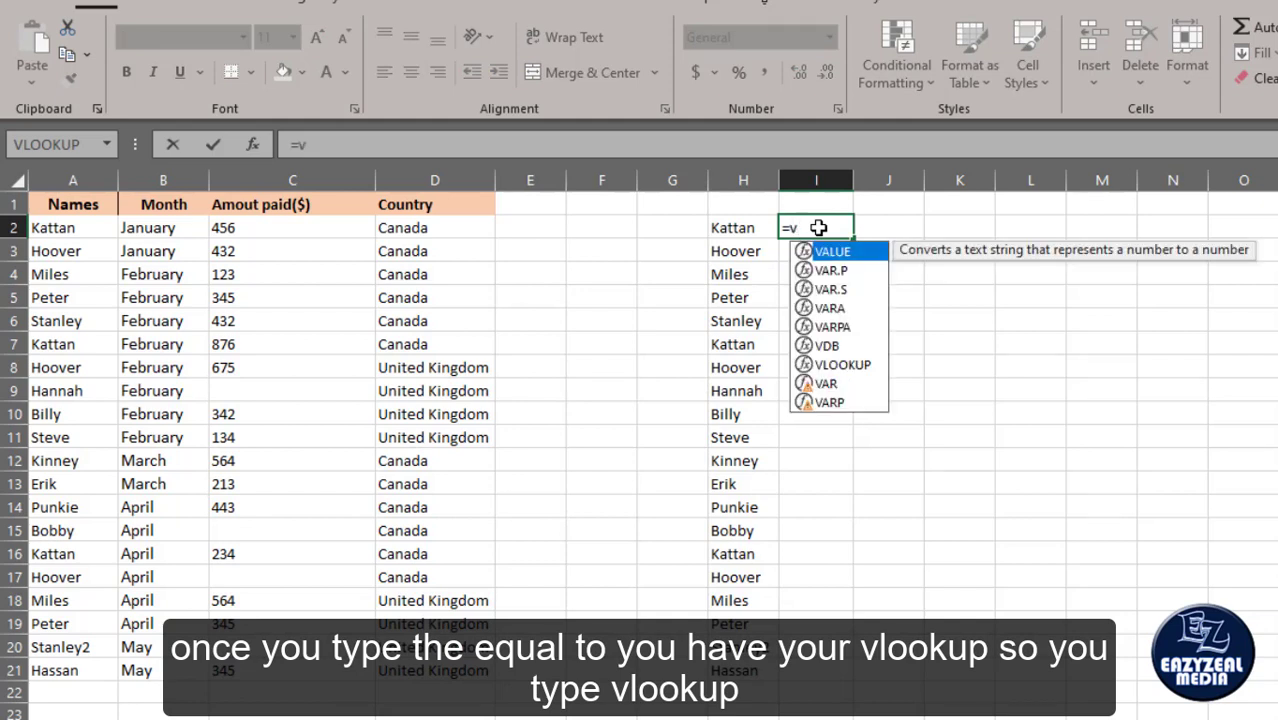
{"action": "type", "text": "l"}
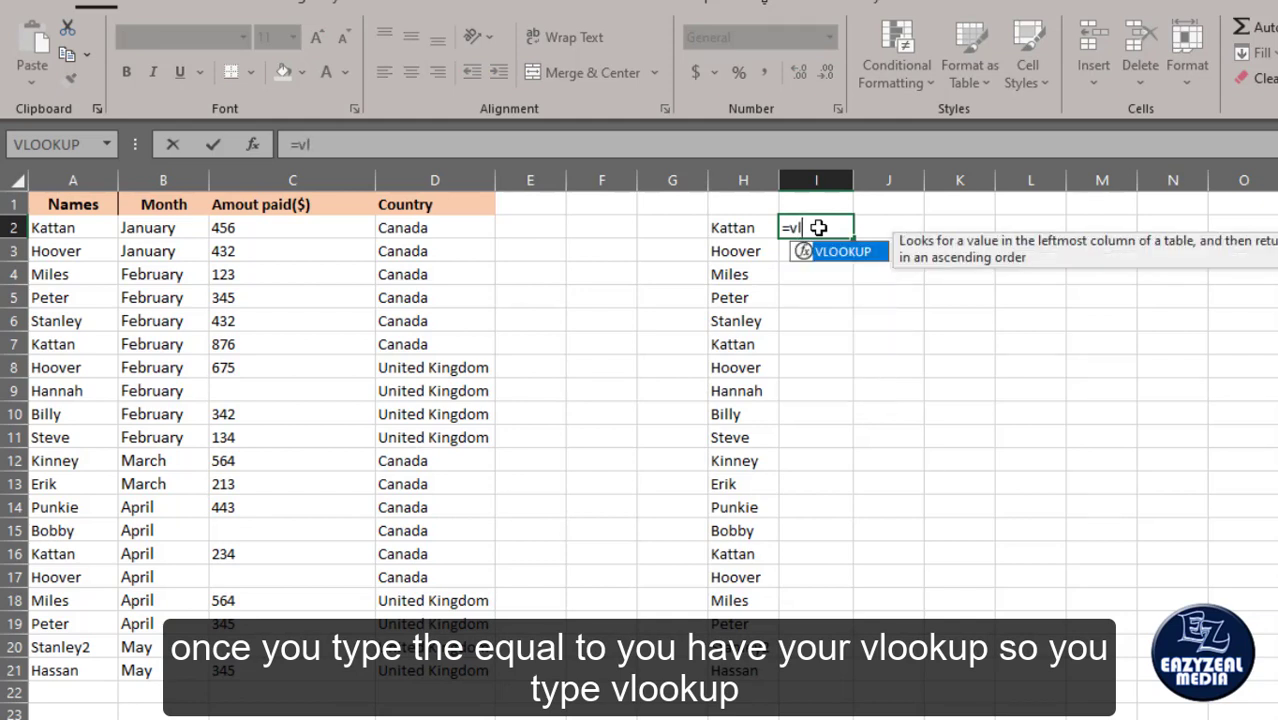
{"action": "type", "text": "ookup"}
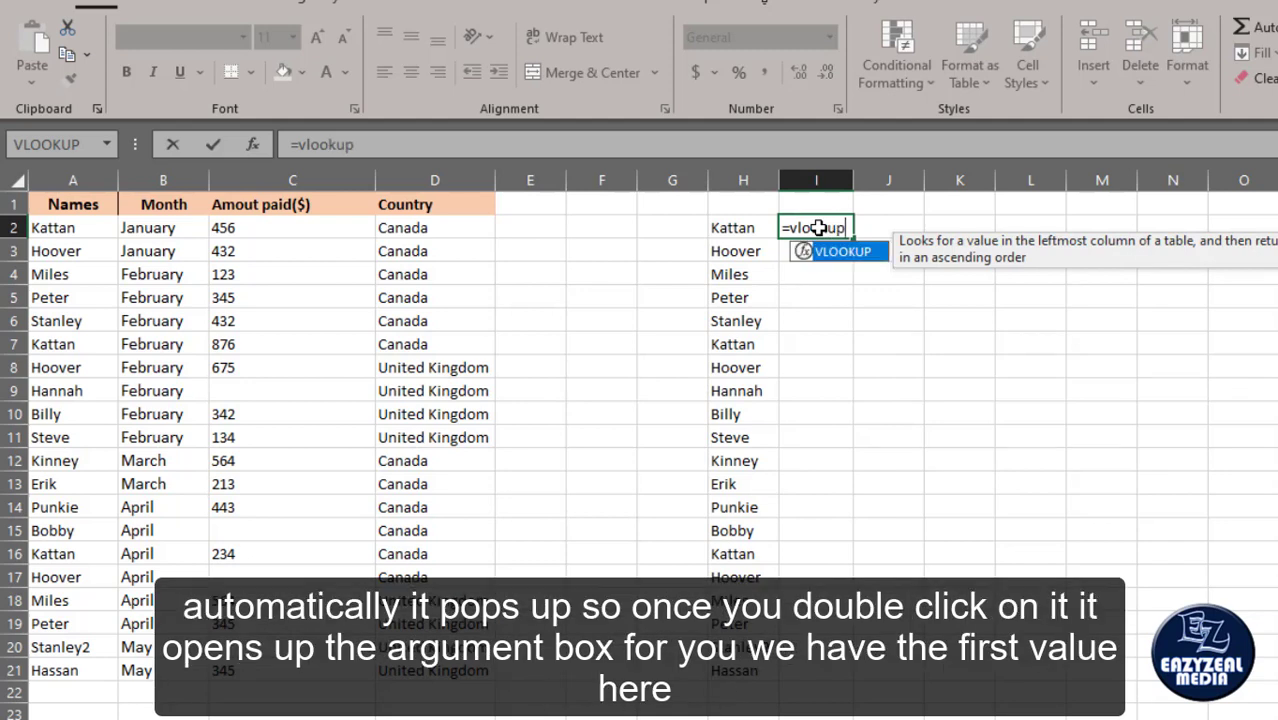
{"action": "double_click", "coordinate": [840, 253]}
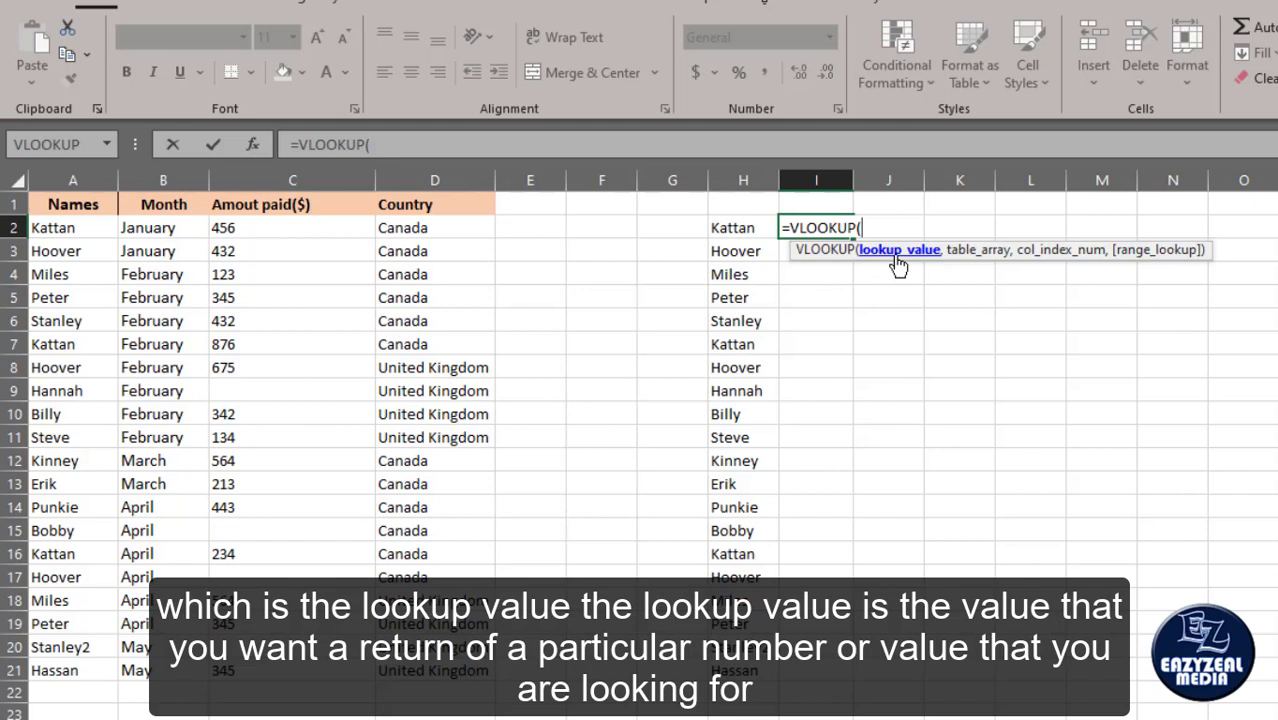
{"action": "left_click", "coordinate": [735, 228]}
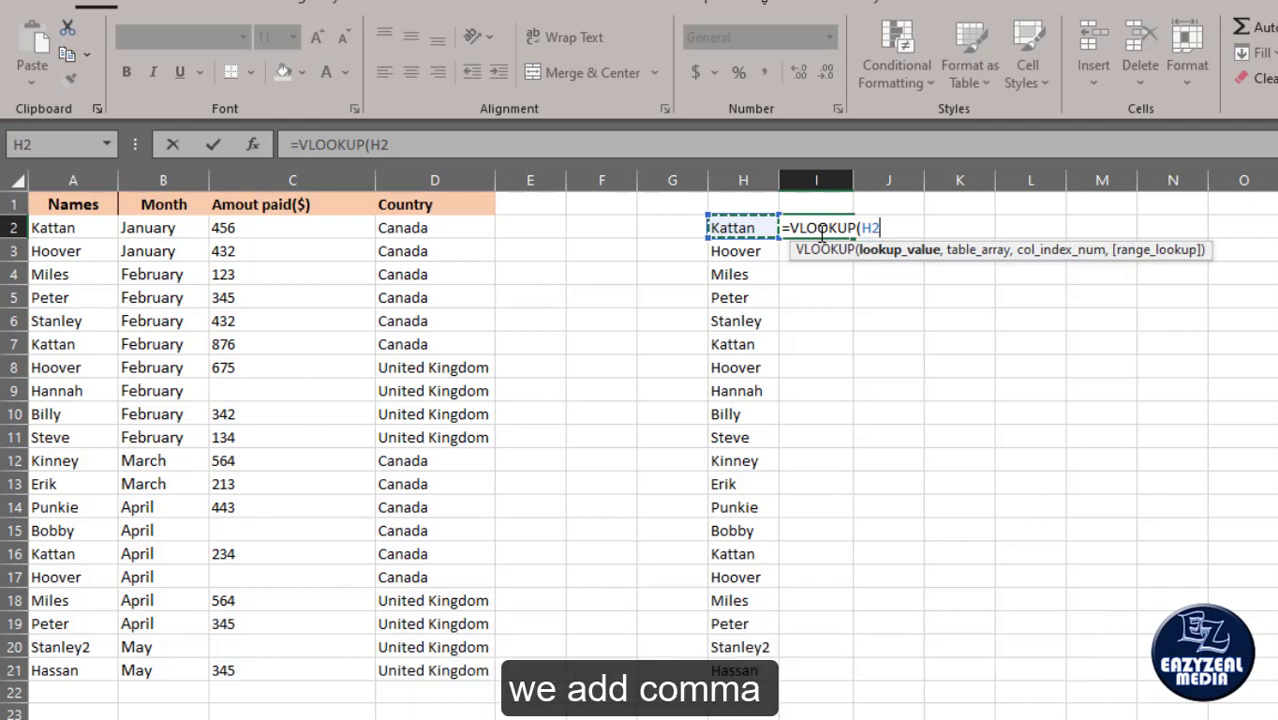
{"action": "type", "text": ","}
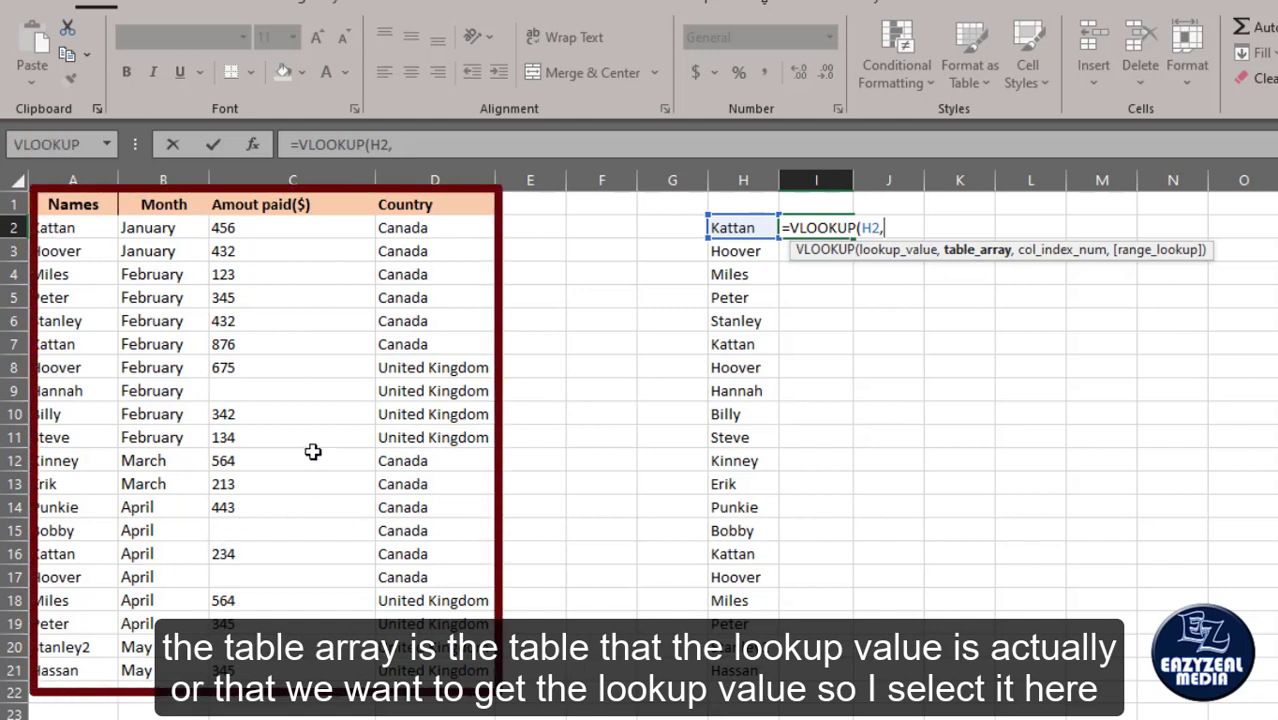
{"action": "left_click", "coordinate": [47, 228]}
{"action": "left_click_drag", "start_coordinate": [47, 228], "coordinate": [487, 675]}
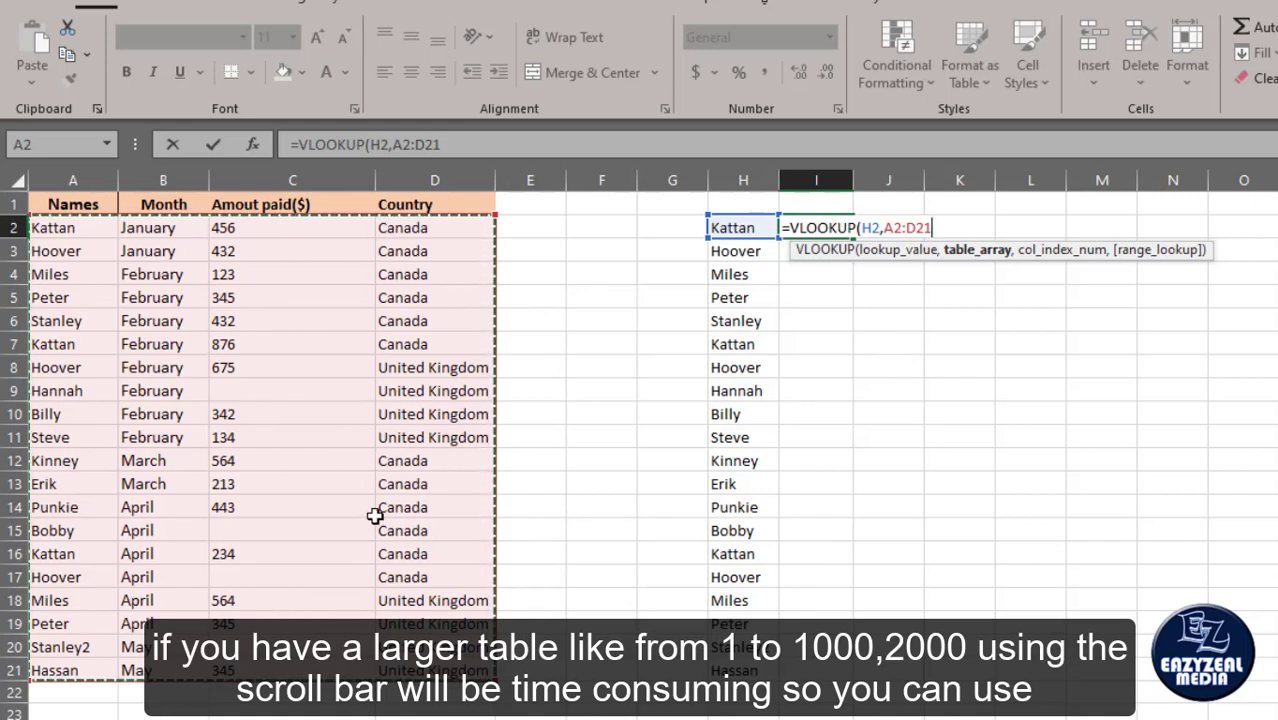
{"action": "key", "text": "BackSpace"}
{"action": "key", "text": "BackSpace"}
{"action": "key", "text": "BackSpace"}
{"action": "key", "text": "BackSpace"}
{"action": "key", "text": "BackSpace"}
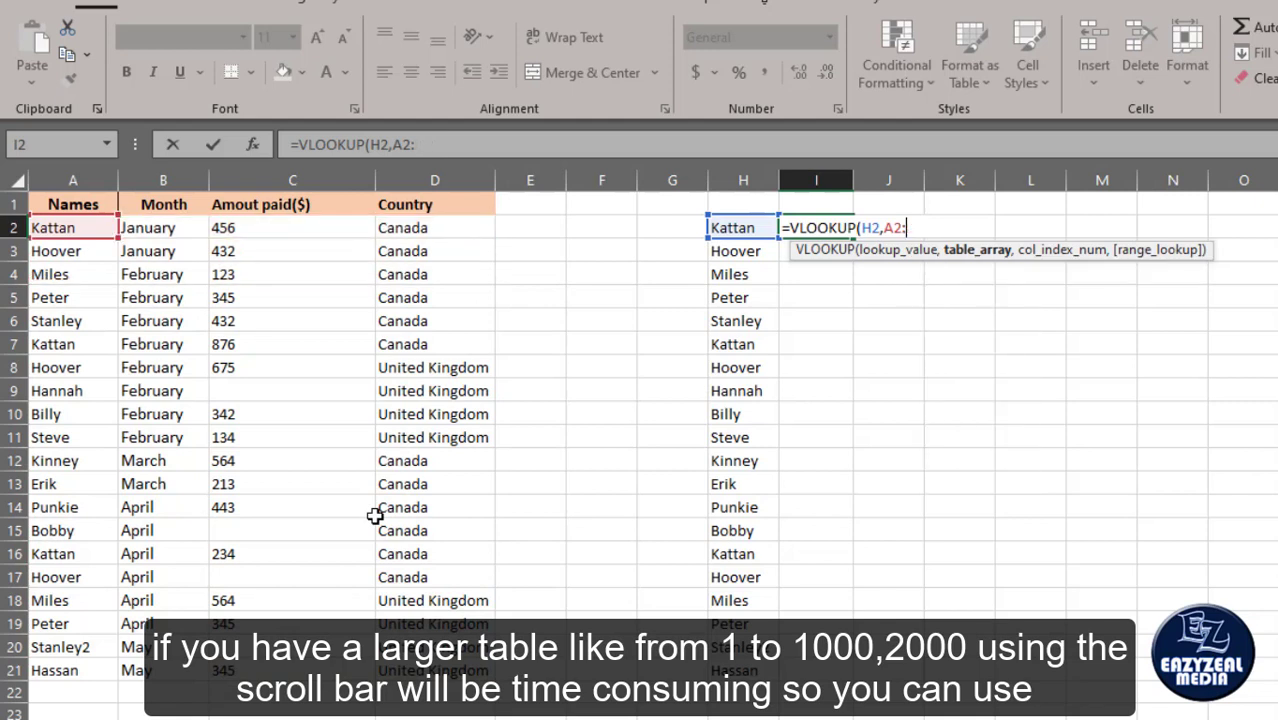
{"action": "key", "text": "BackSpace"}
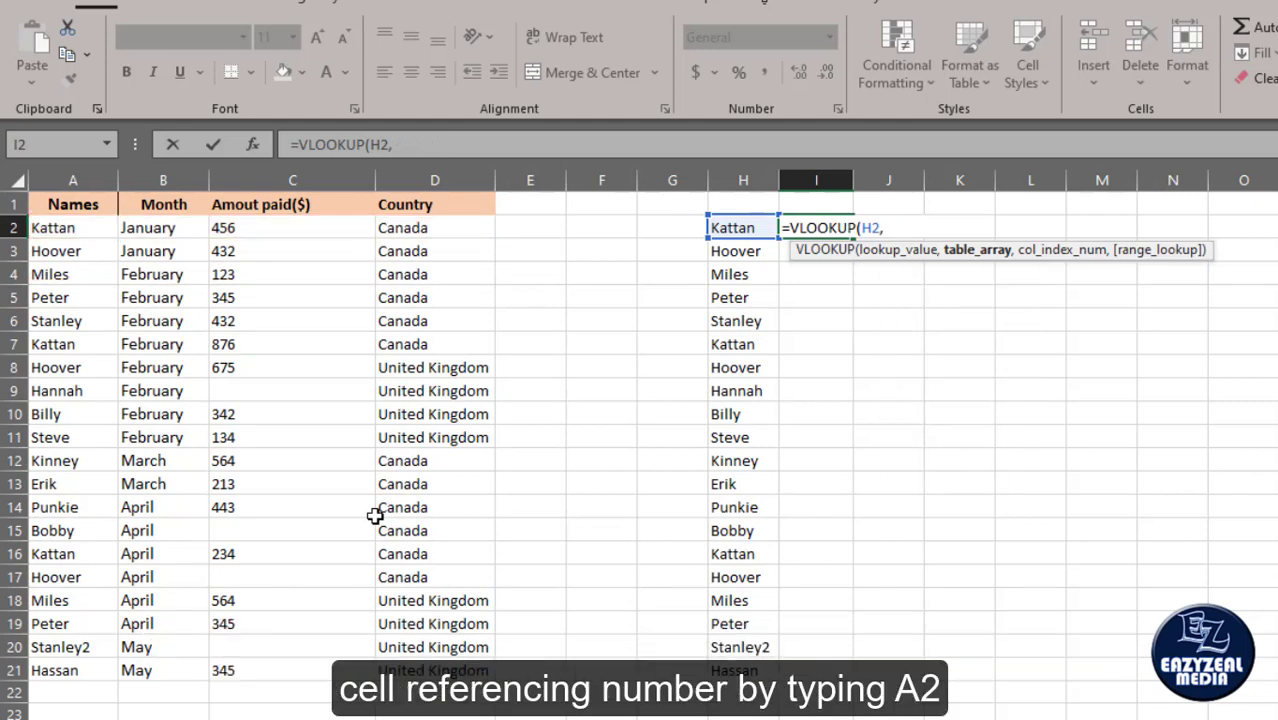
Enter the cell range A2:D21 as the table array of the VLOOKUP formula.
{"action": "type", "text": "A2"}
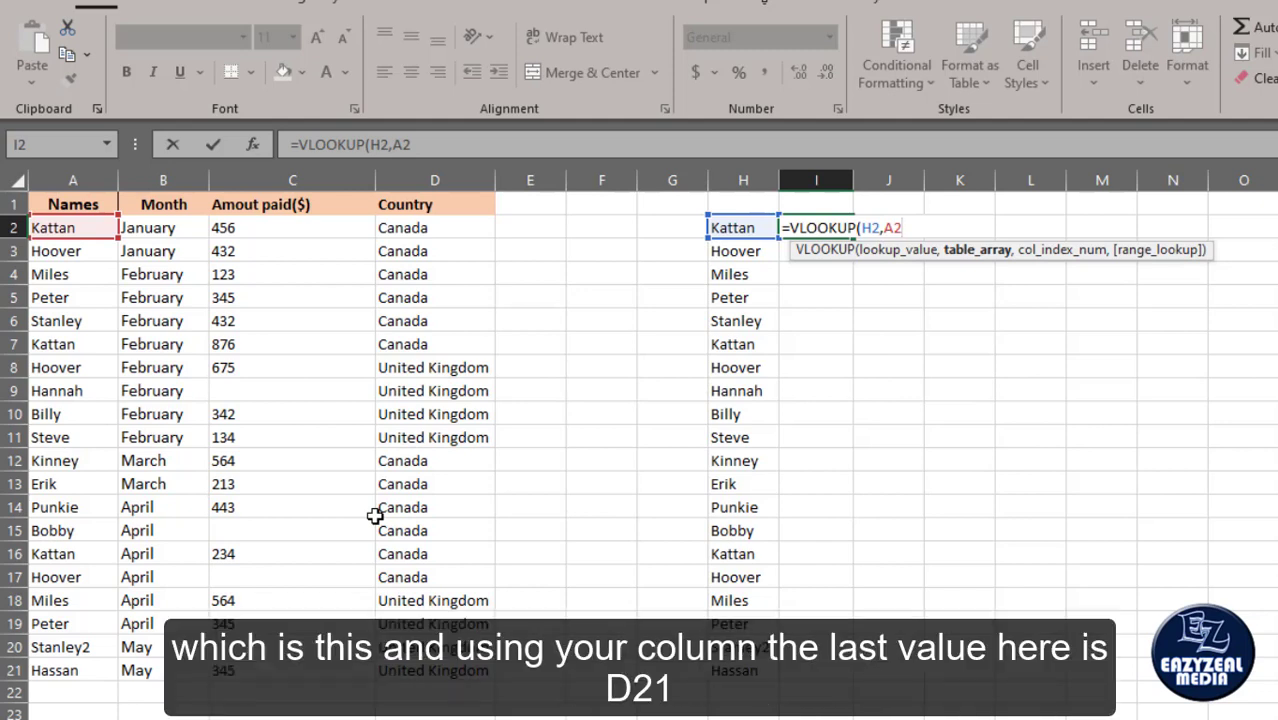
{"action": "type", "text": ":"}
{"action": "type", "text": "D21"}
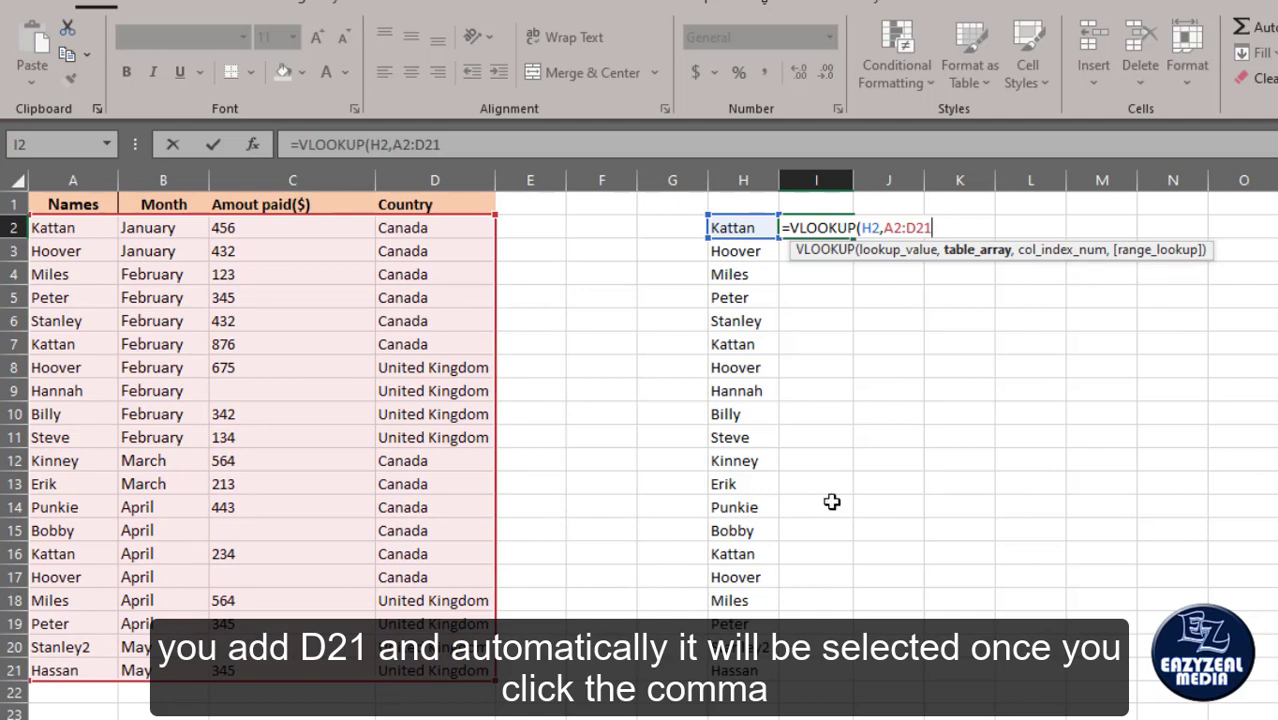
{"action": "type", "text": ","}
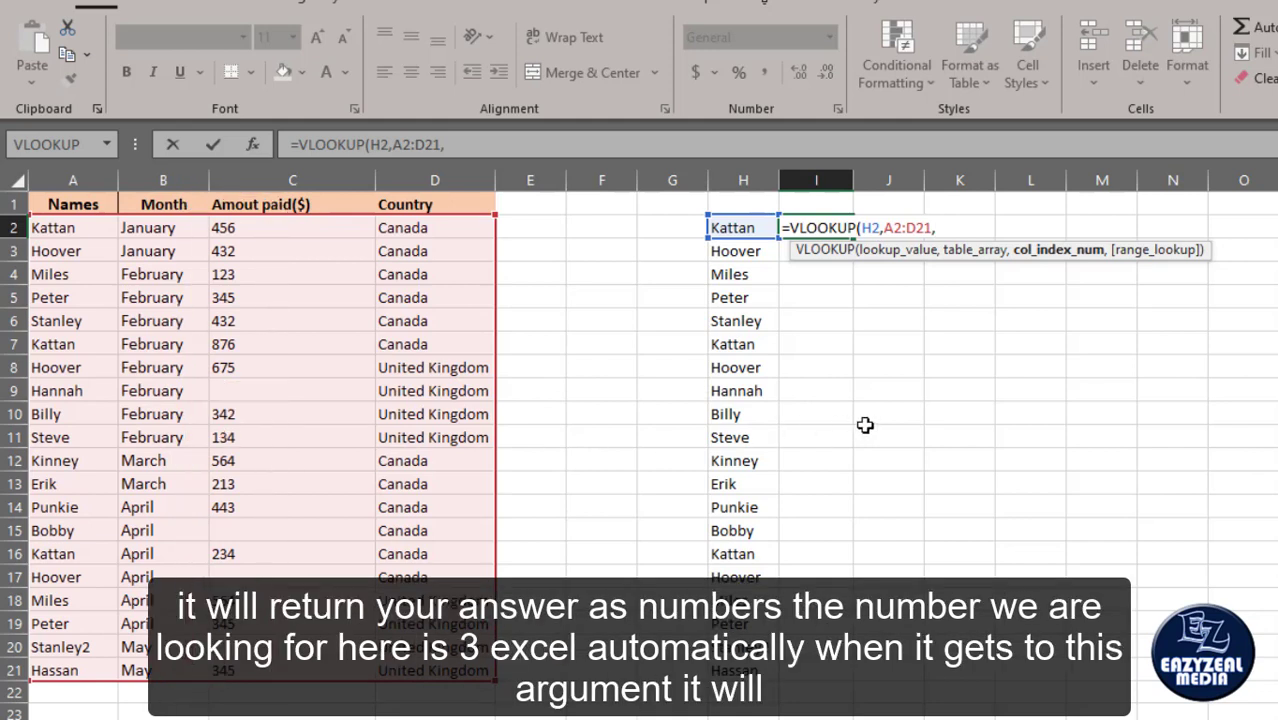
Complete the VLOOKUP formula in I2 with column index 3 and FALSE for an exact match, and commit it.
{"action": "type", "text": "3"}
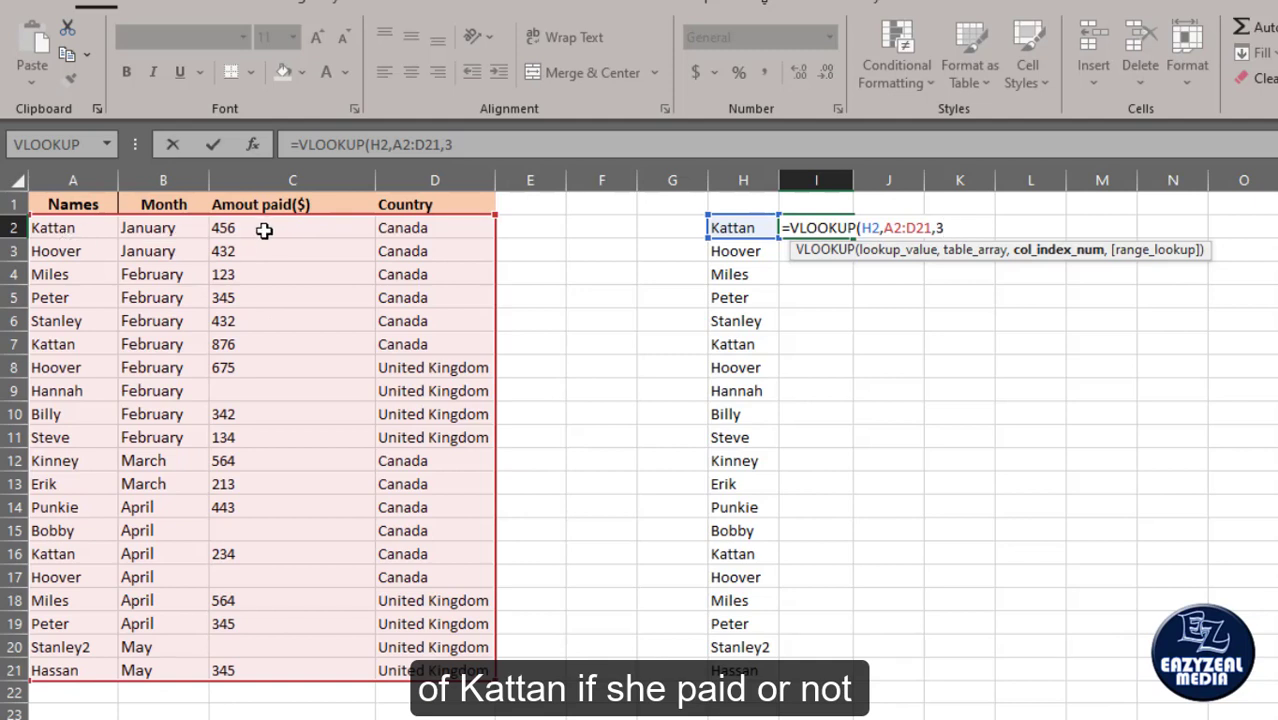
{"action": "type", "text": ","}
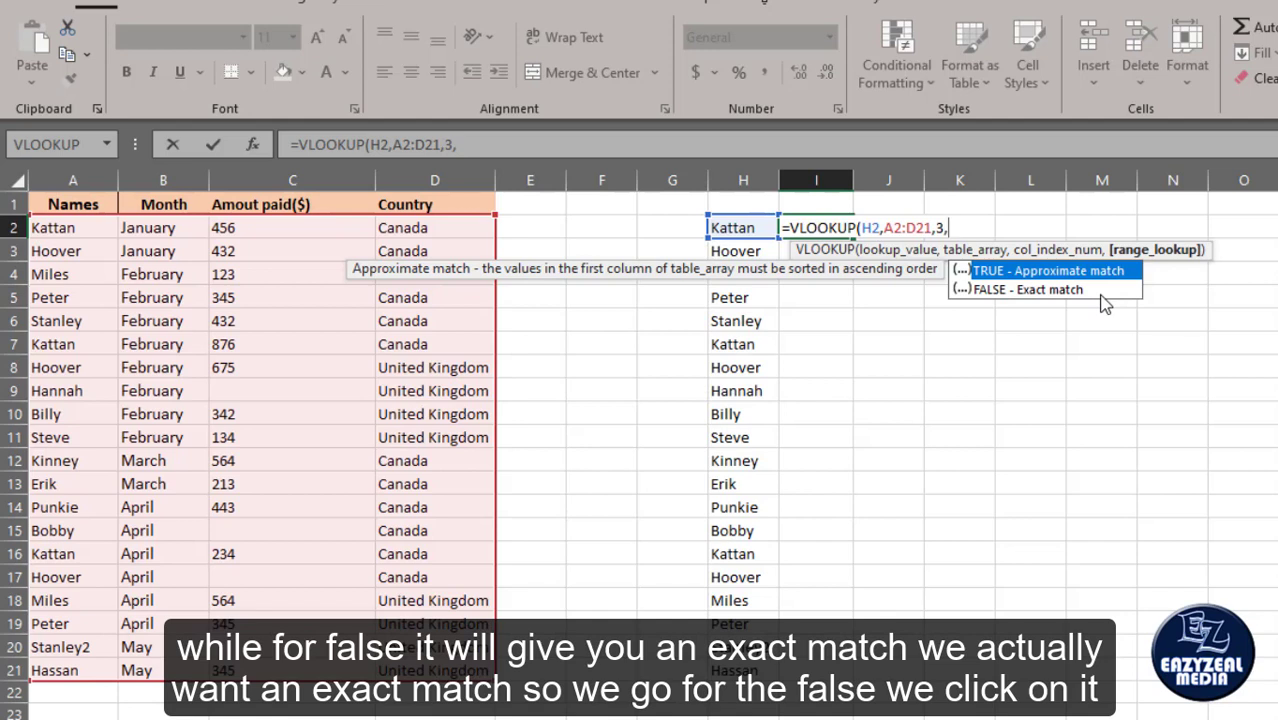
{"action": "left_click", "coordinate": [992, 292]}
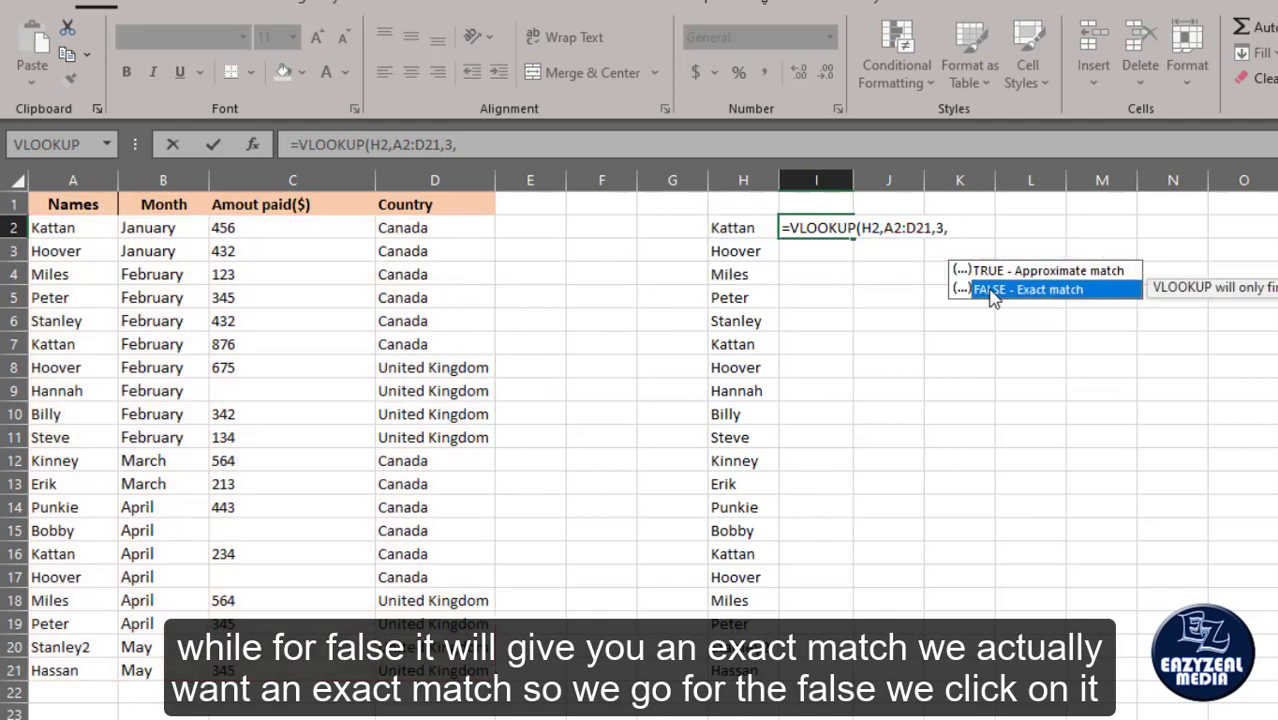
{"action": "double_click", "coordinate": [992, 290]}
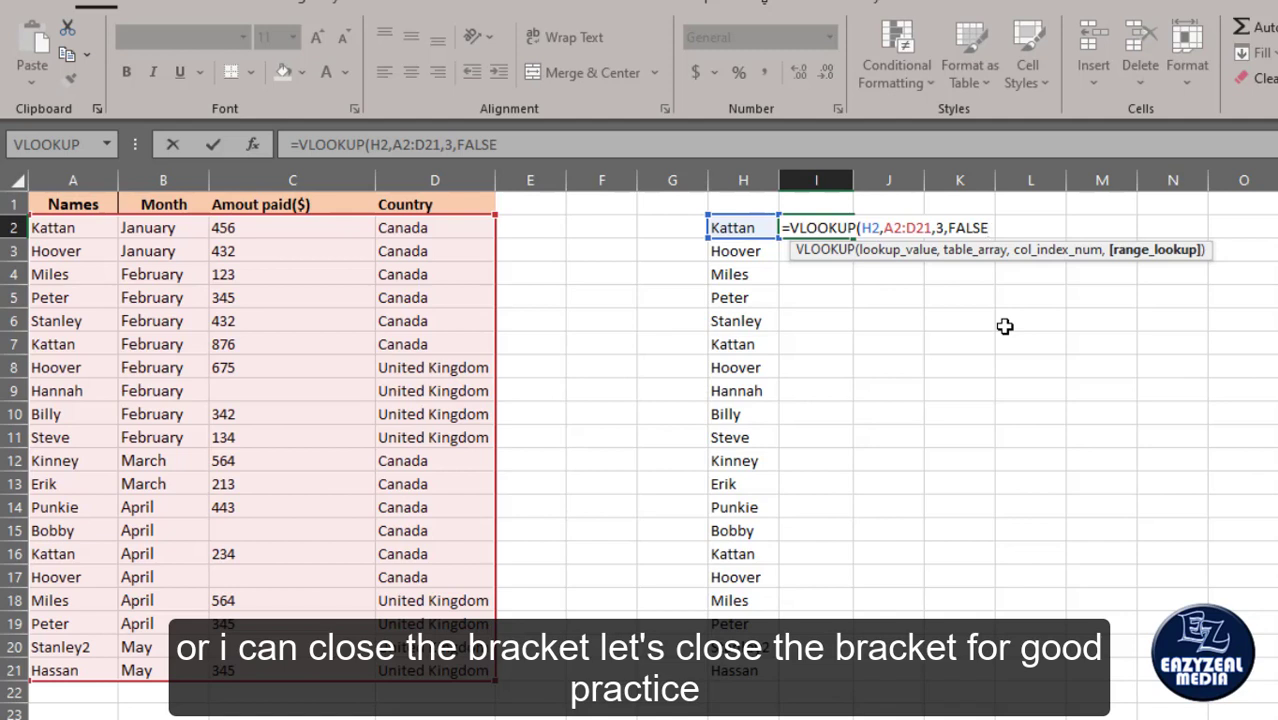
{"action": "type", "text": ")"}
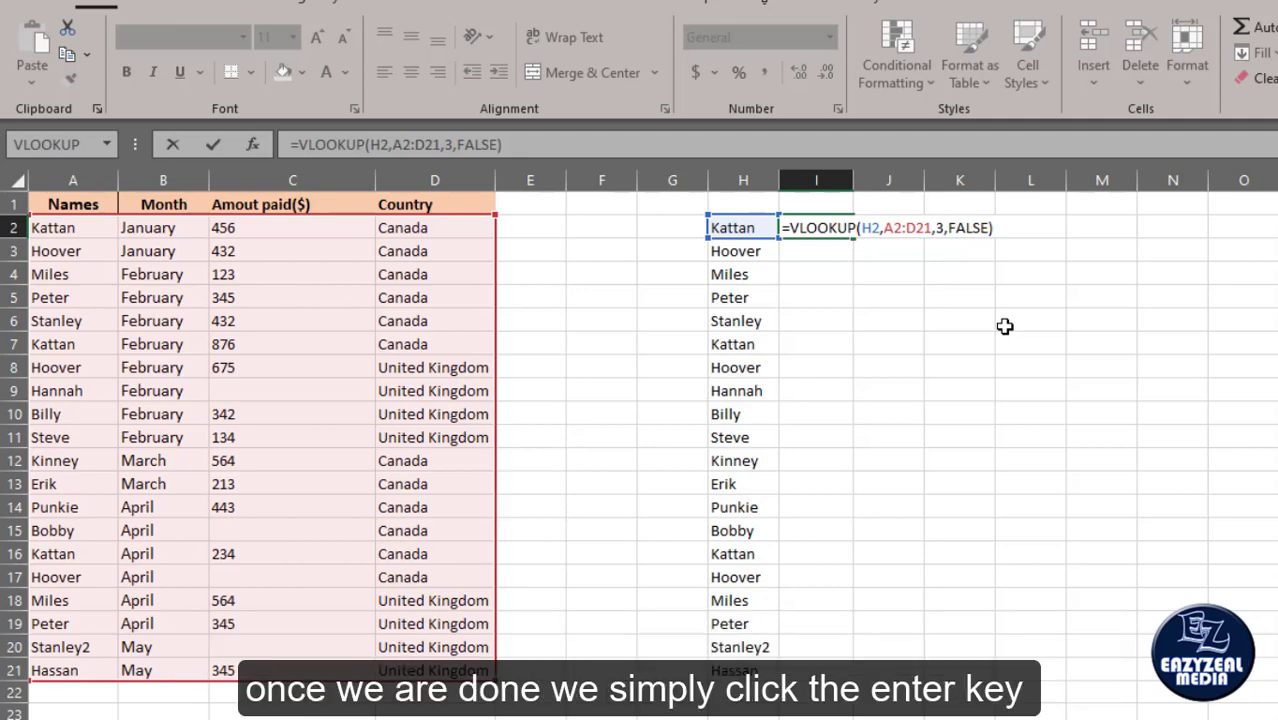
{"action": "key", "text": "Return"}
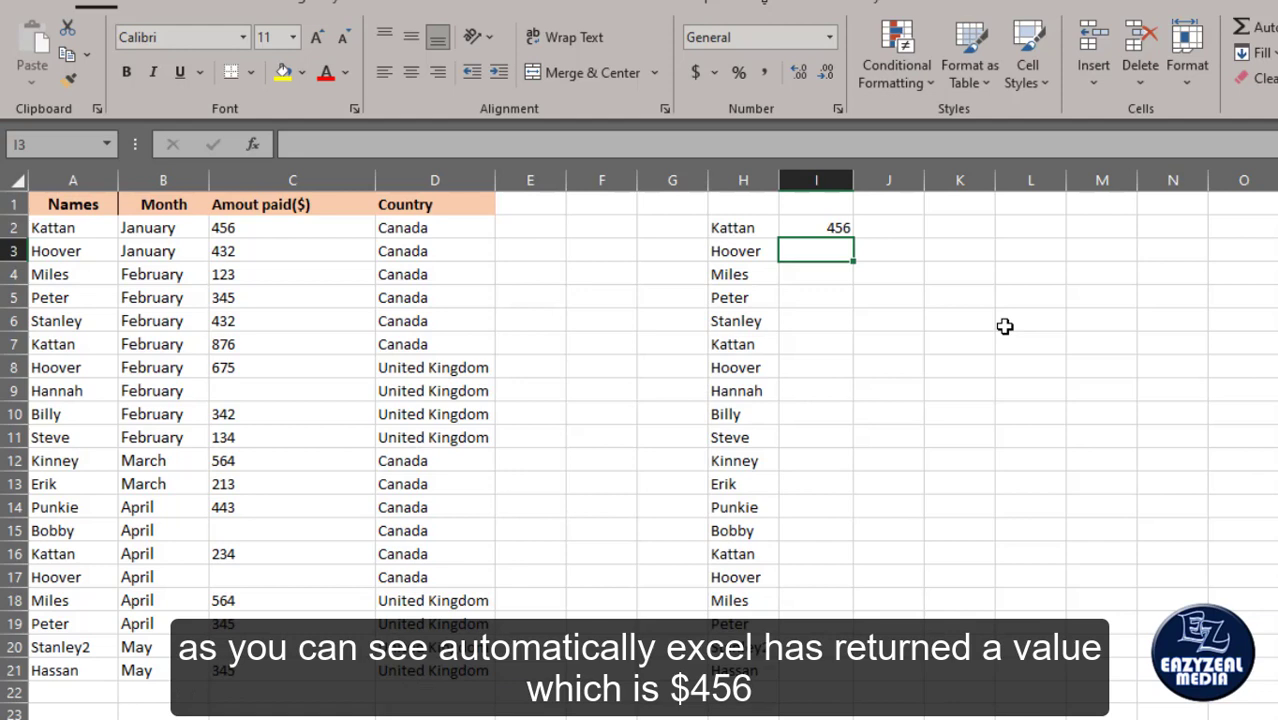
Fill the VLOOKUP formula from I2 down to I21 and inspect the results in I9, I15, I17 and I20.
{"action": "left_click", "coordinate": [815, 228]}
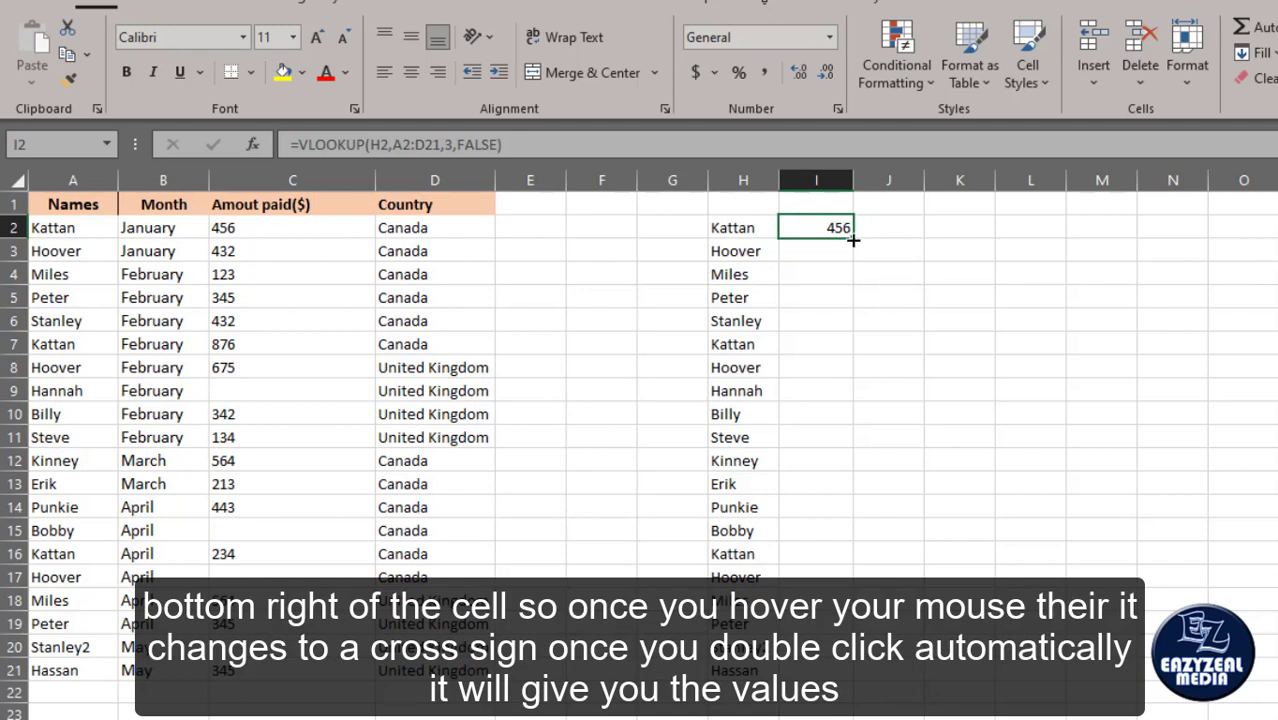
{"action": "double_click", "coordinate": [852, 239]}
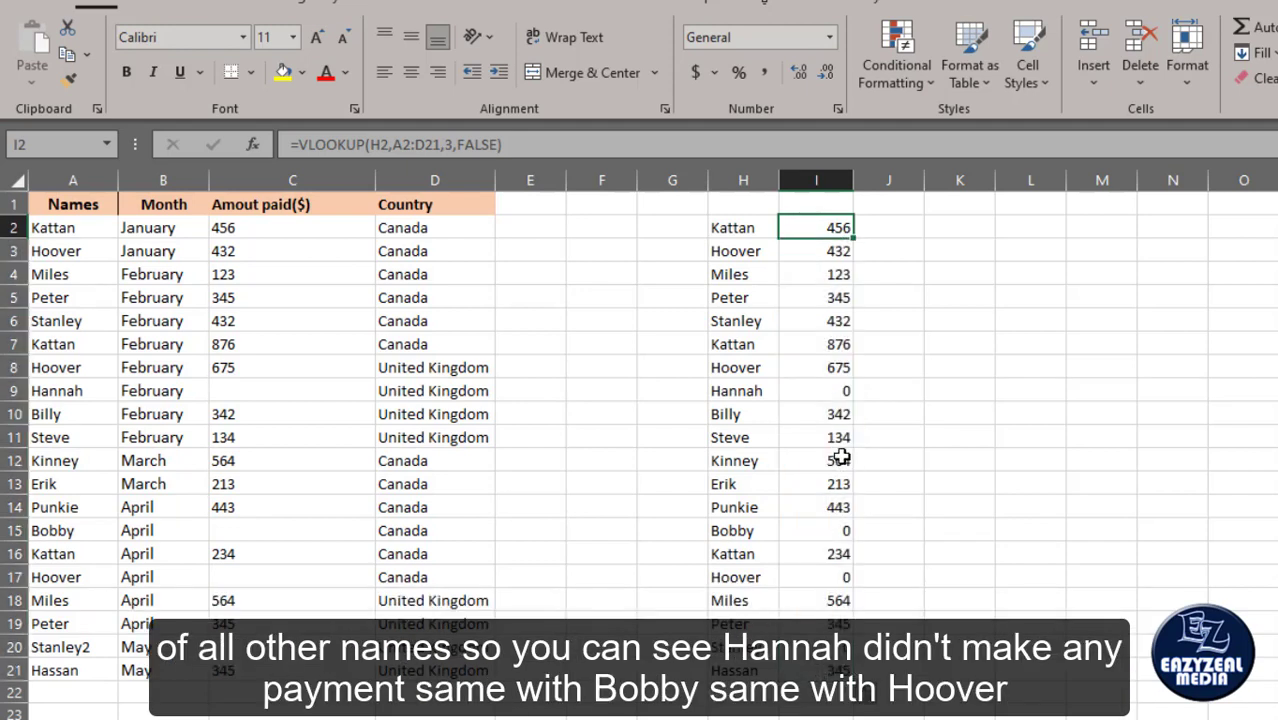
{"action": "left_click", "coordinate": [819, 391]}
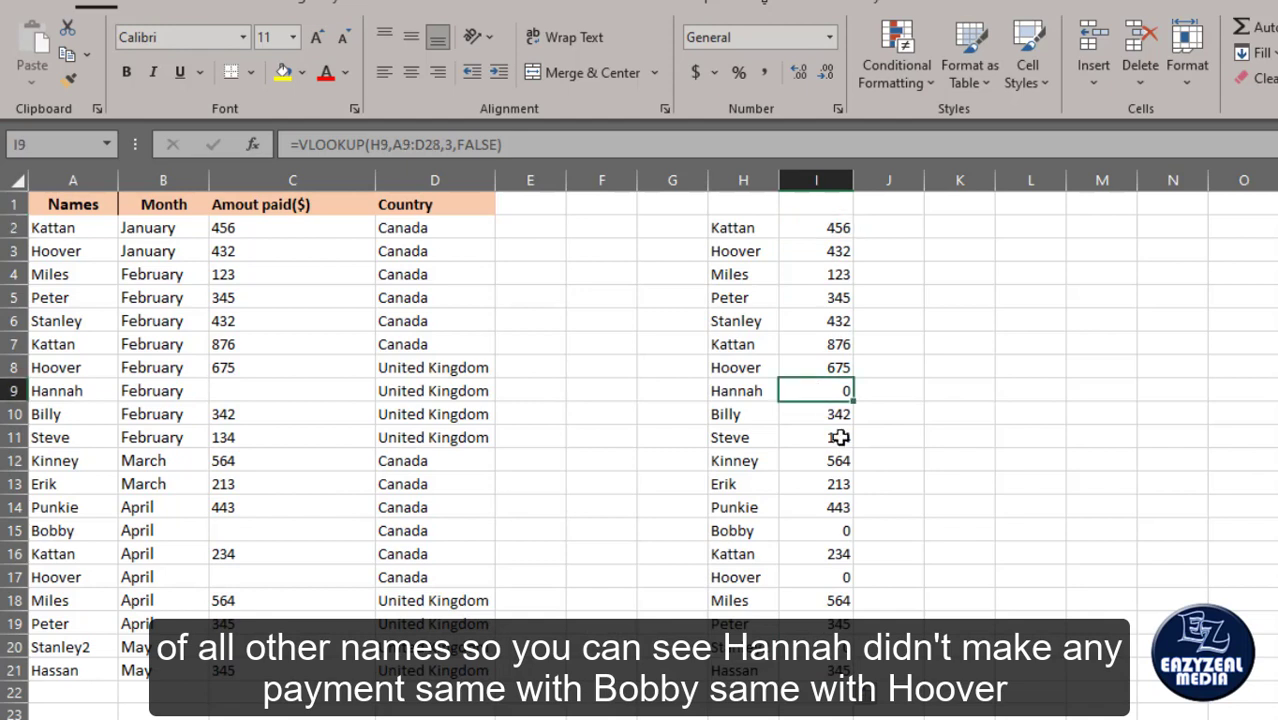
{"action": "left_click", "coordinate": [819, 532]}
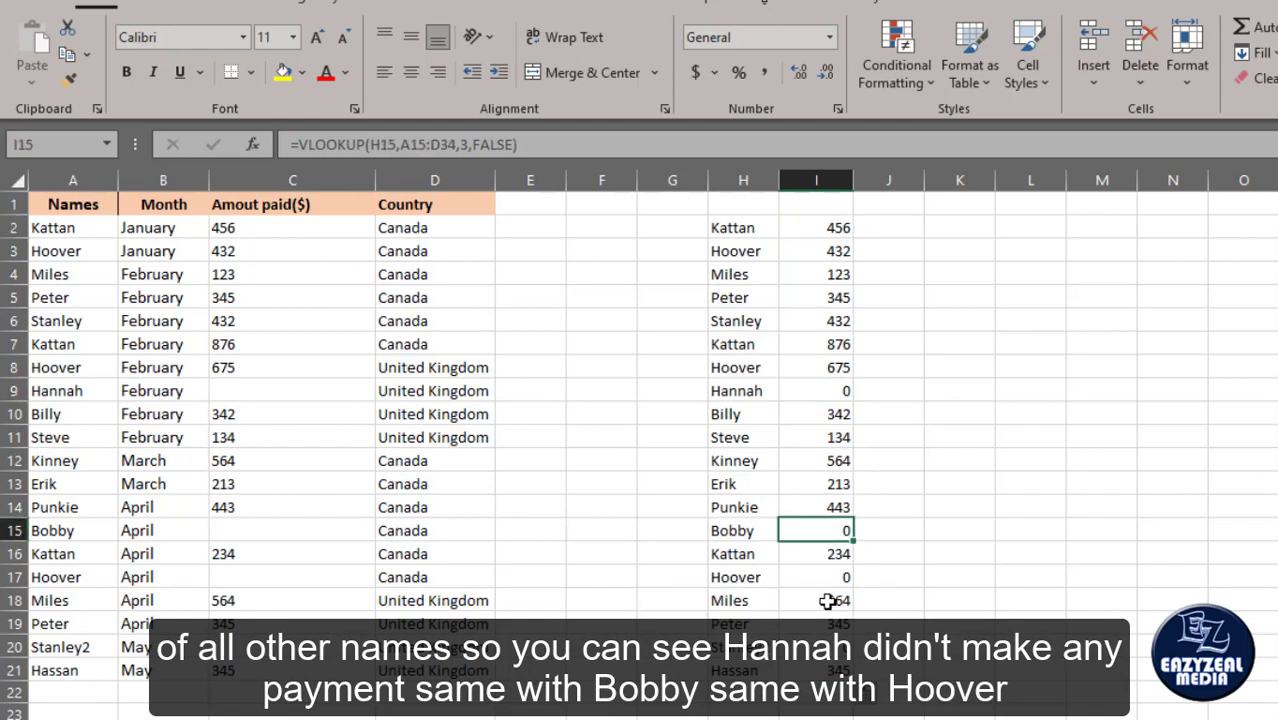
{"action": "left_click", "coordinate": [817, 579]}
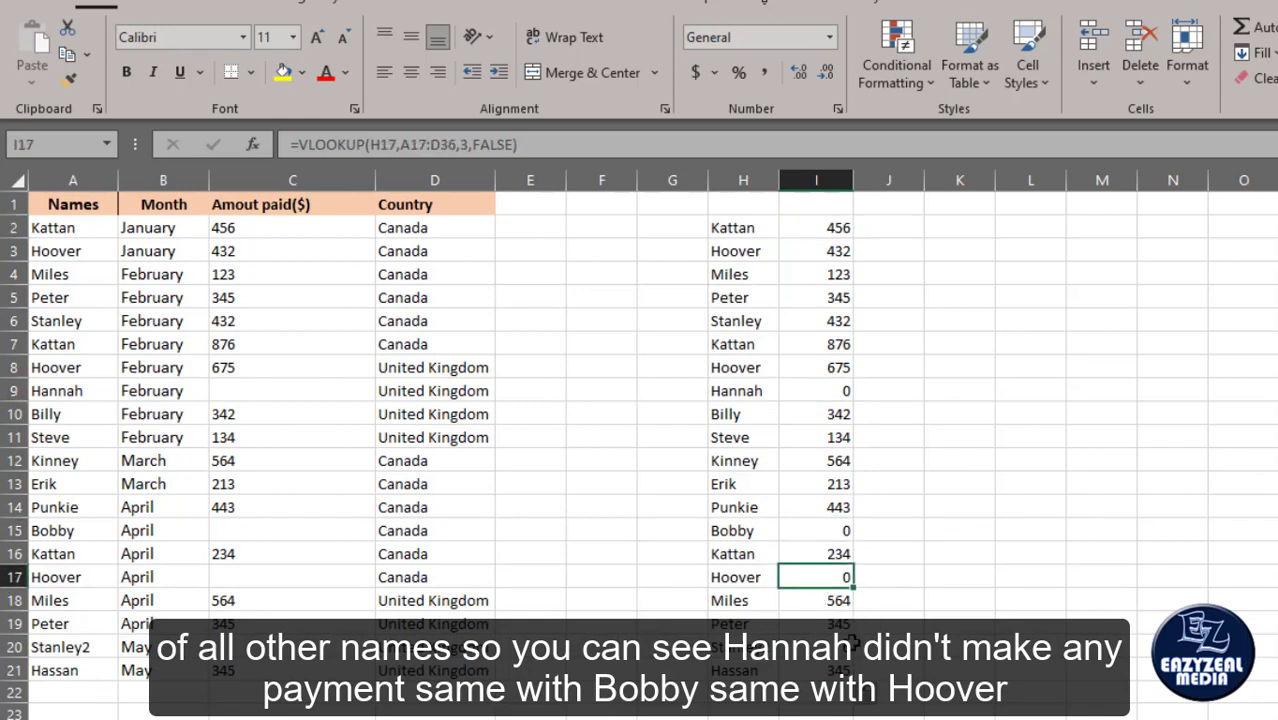
{"action": "left_click", "coordinate": [845, 645]}
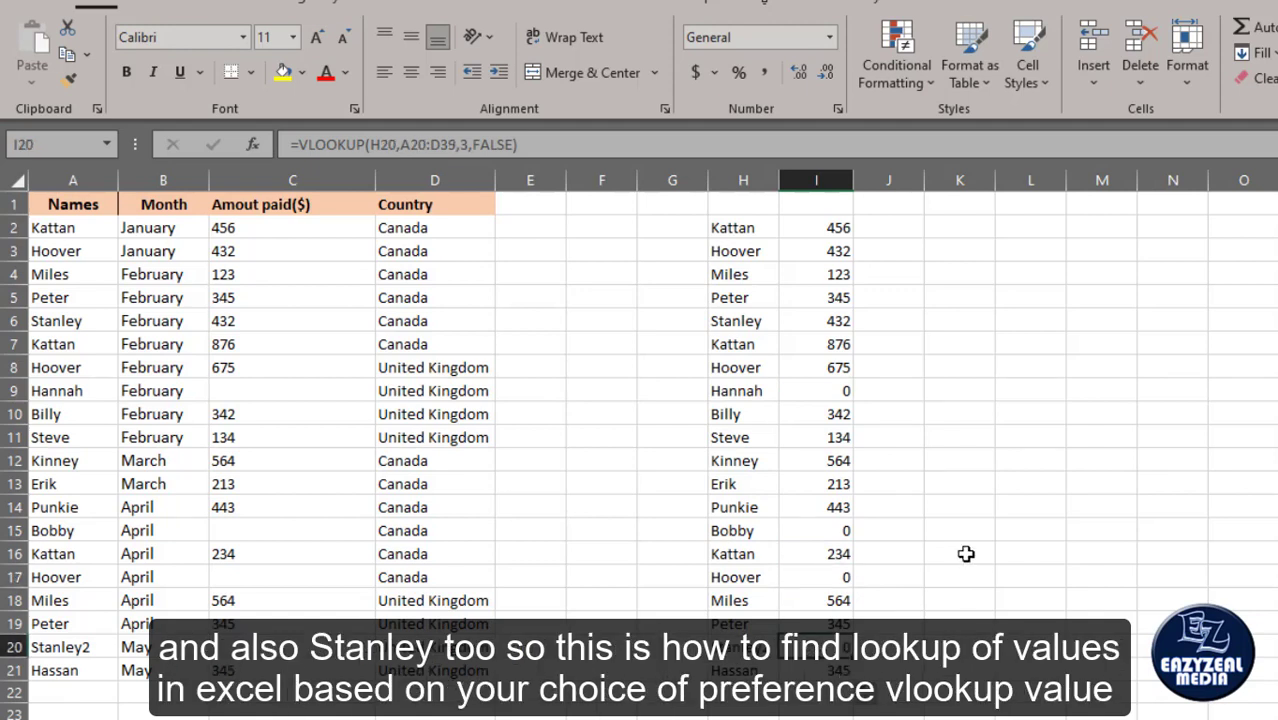